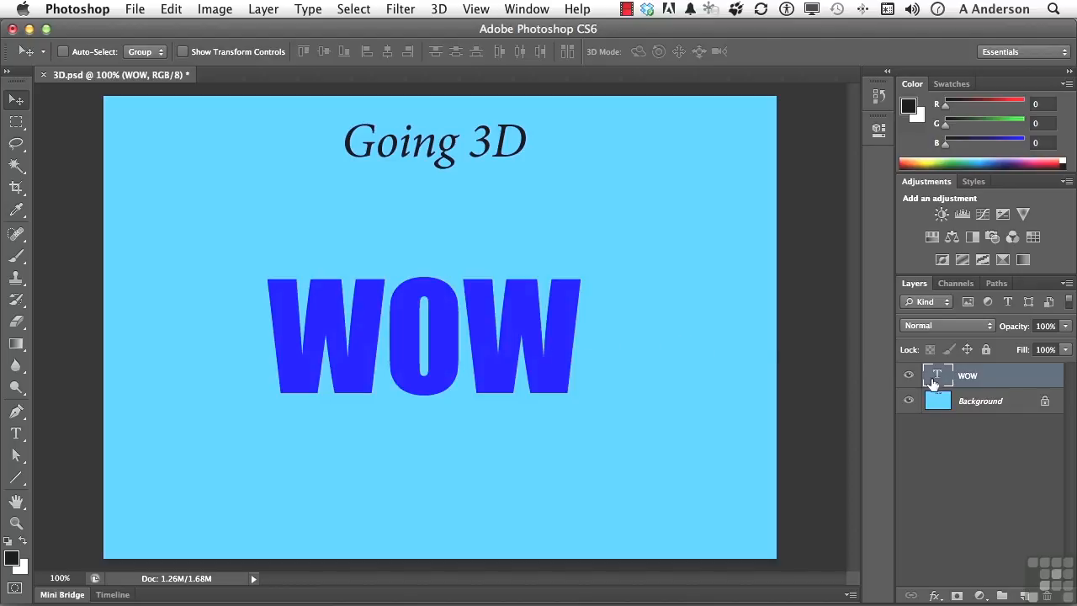
Step: Rasterize the WOW type layer and undo the rasterization
click(14, 436)
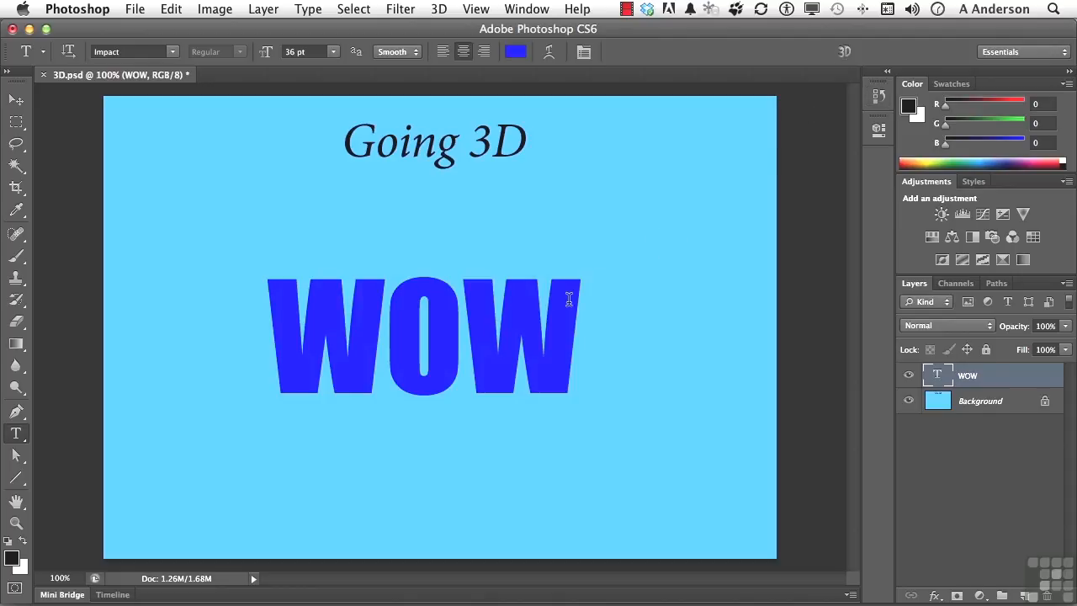
click(305, 10)
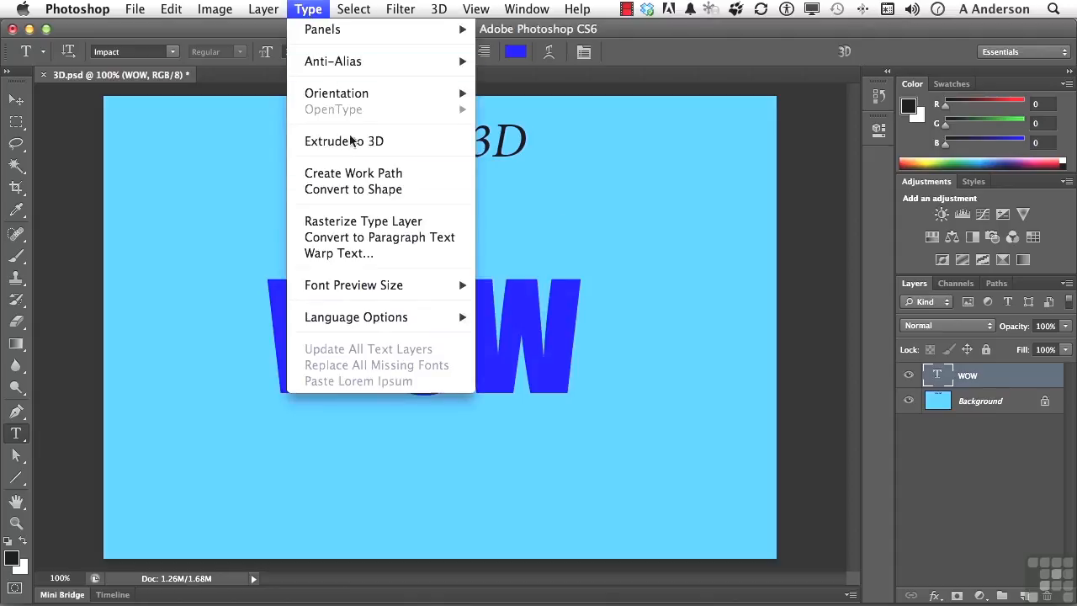
click(363, 221)
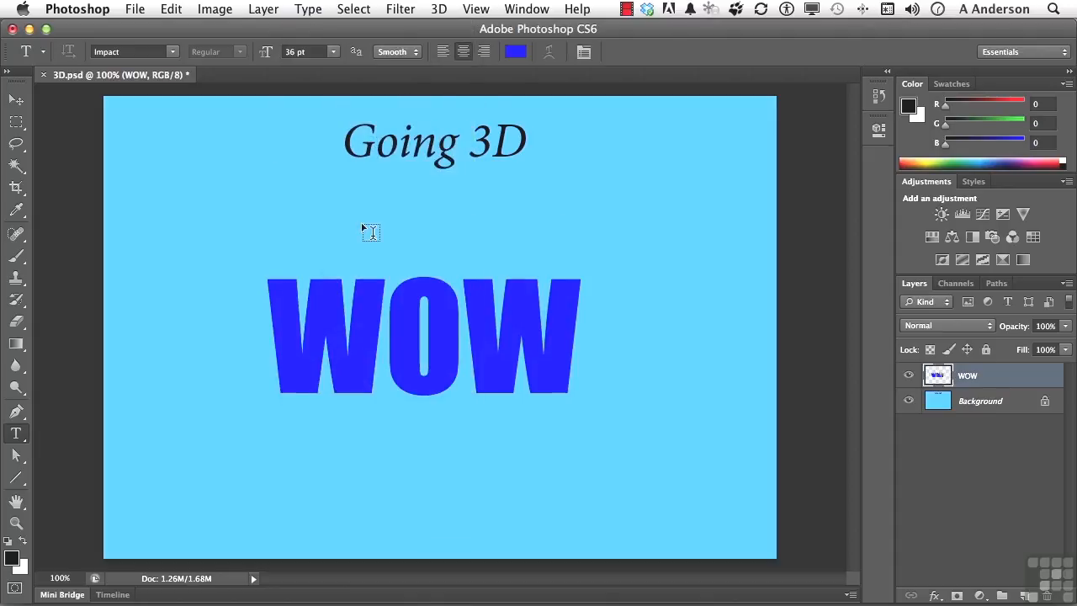
key(super+z)
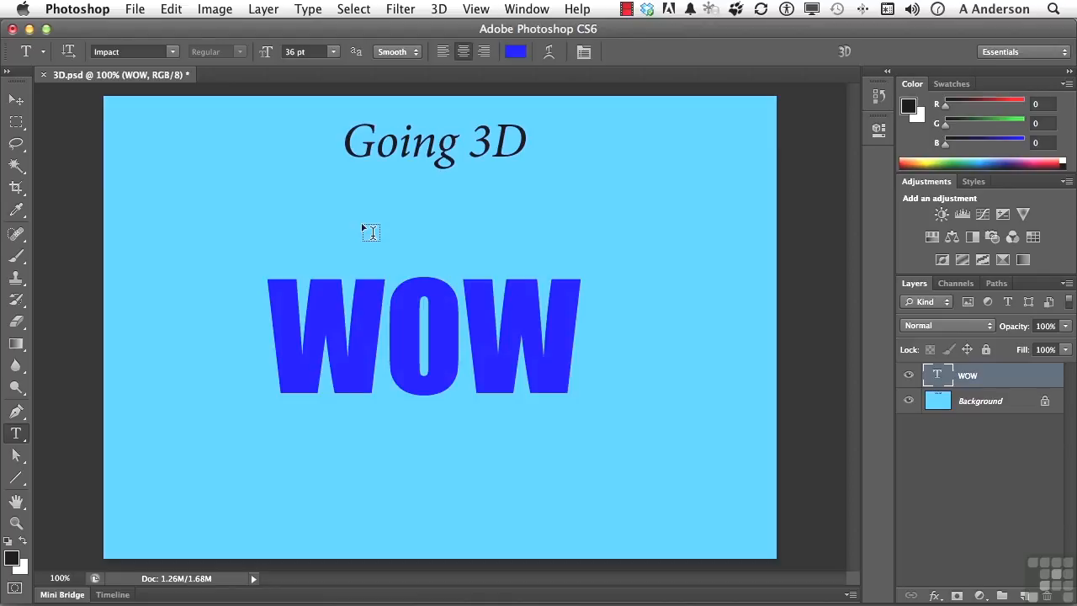
Step: Open Adobe's online 3D content page in Safari, look over its content categories, and return to Photoshop
click(438, 9)
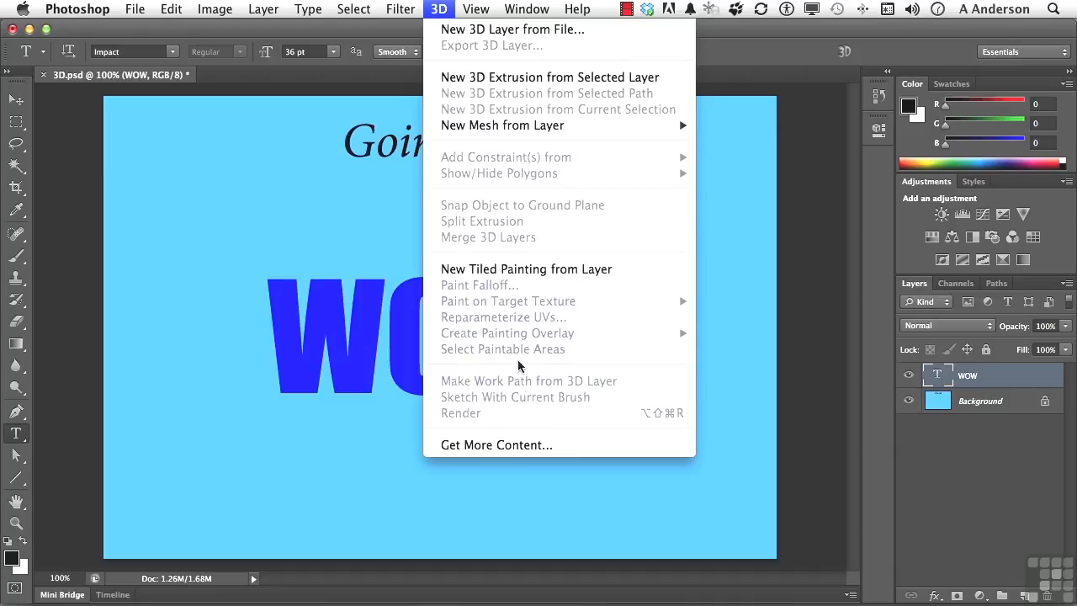
click(478, 446)
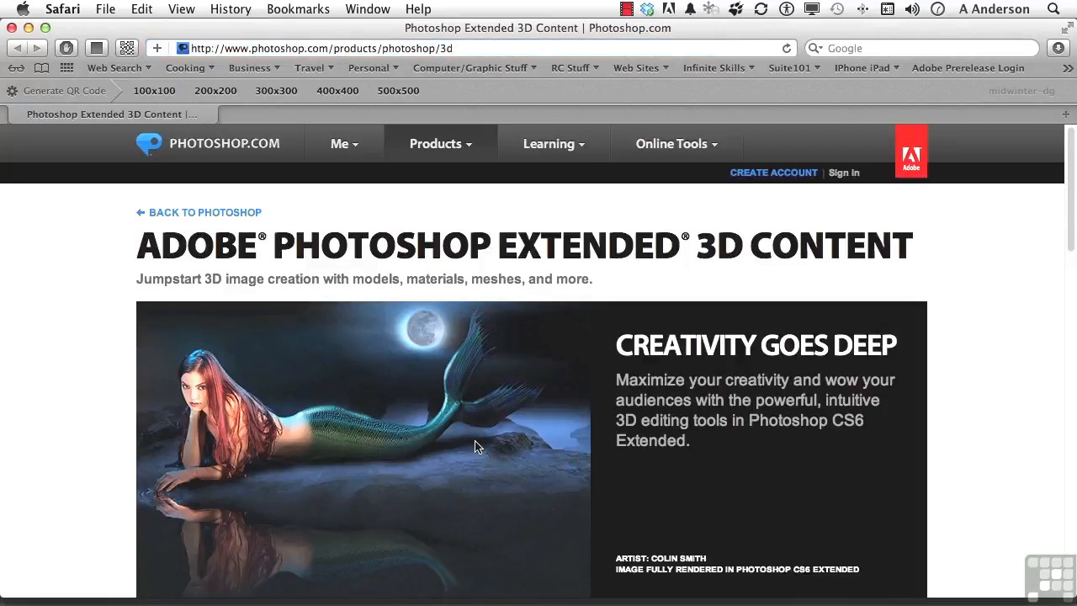
scroll(475, 446, down, 10)
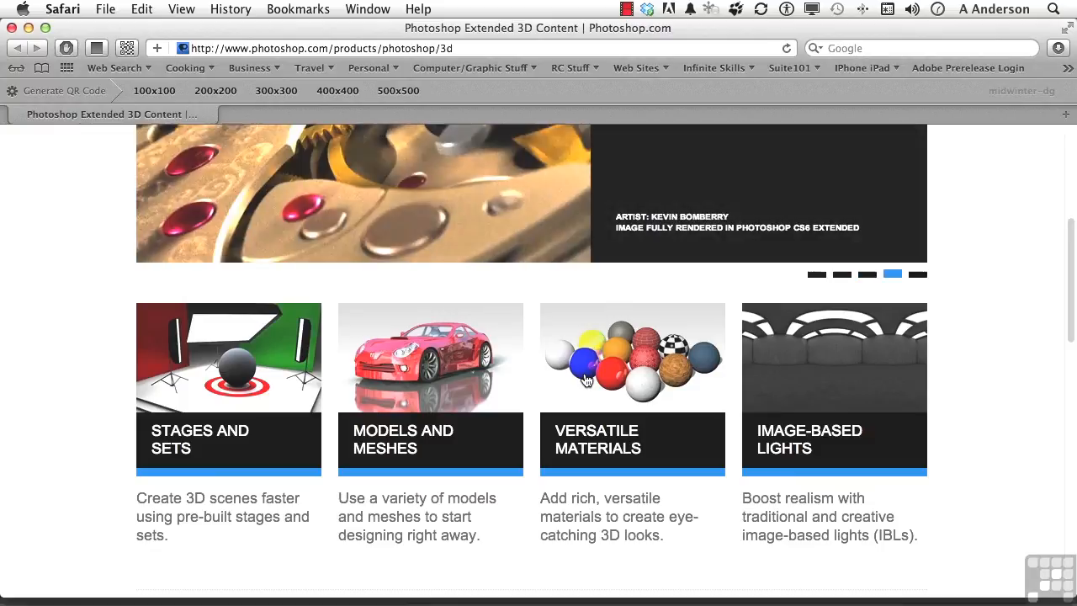
key(super+Tab)
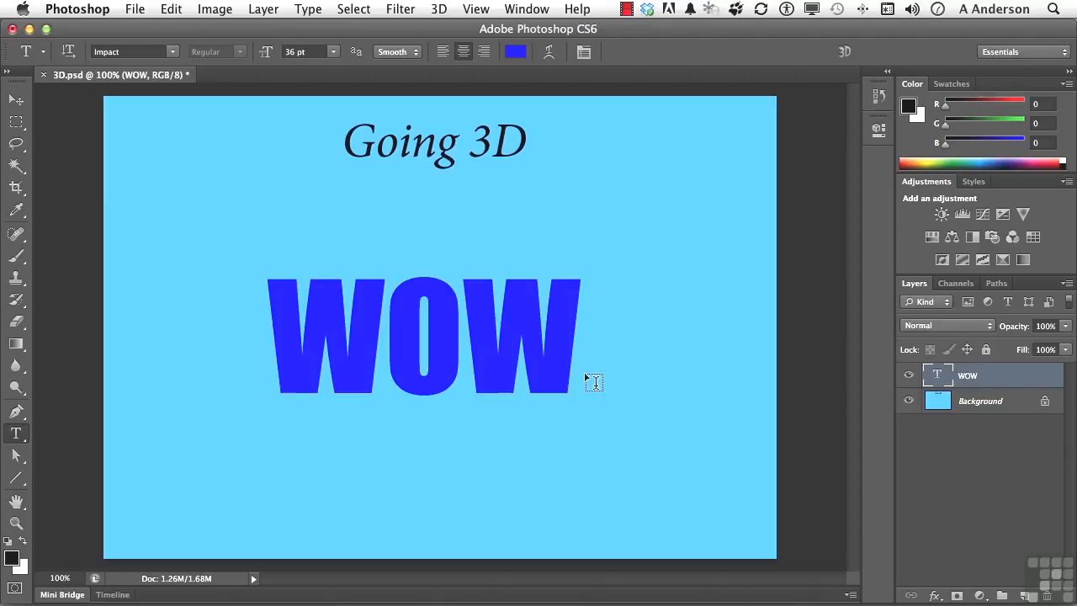
Step: Extrude the WOW text into a 3D layer in the 3D workspace and orbit the camera to a raised, angled view
click(845, 52)
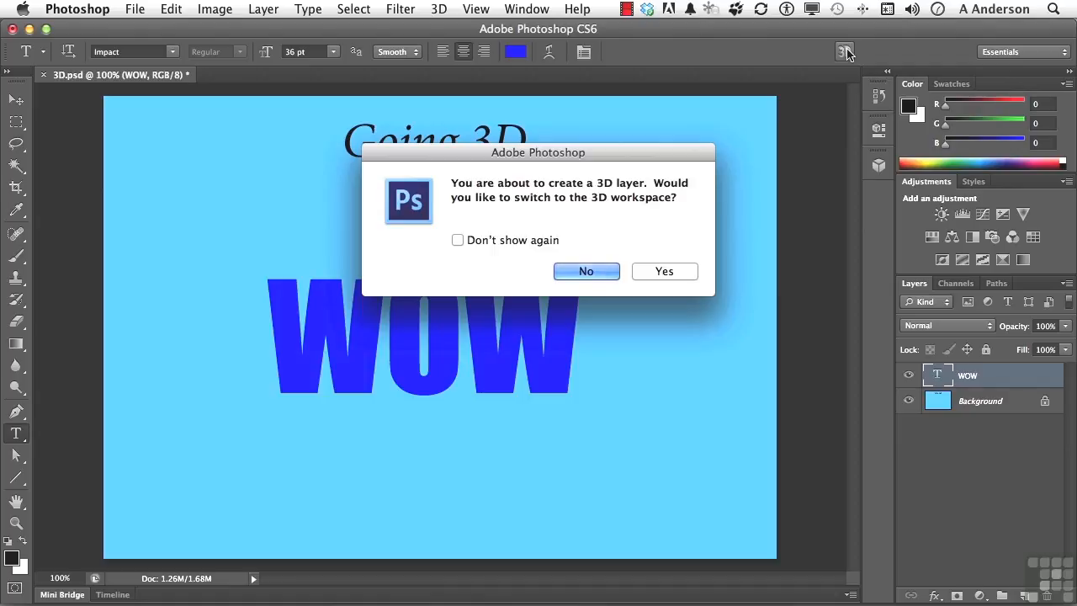
click(665, 271)
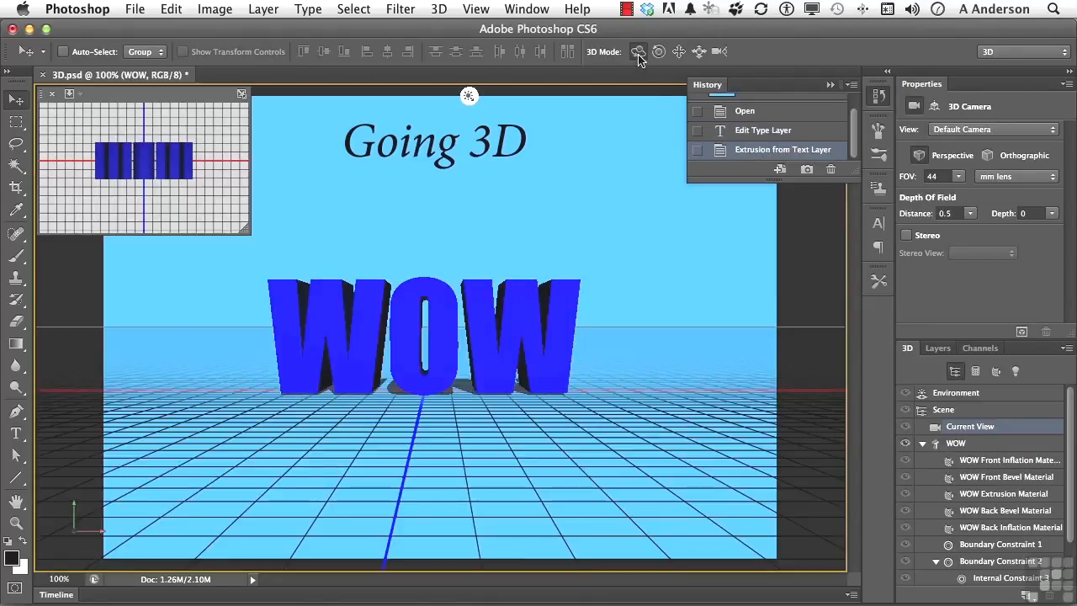
drag(450, 324, 492, 343)
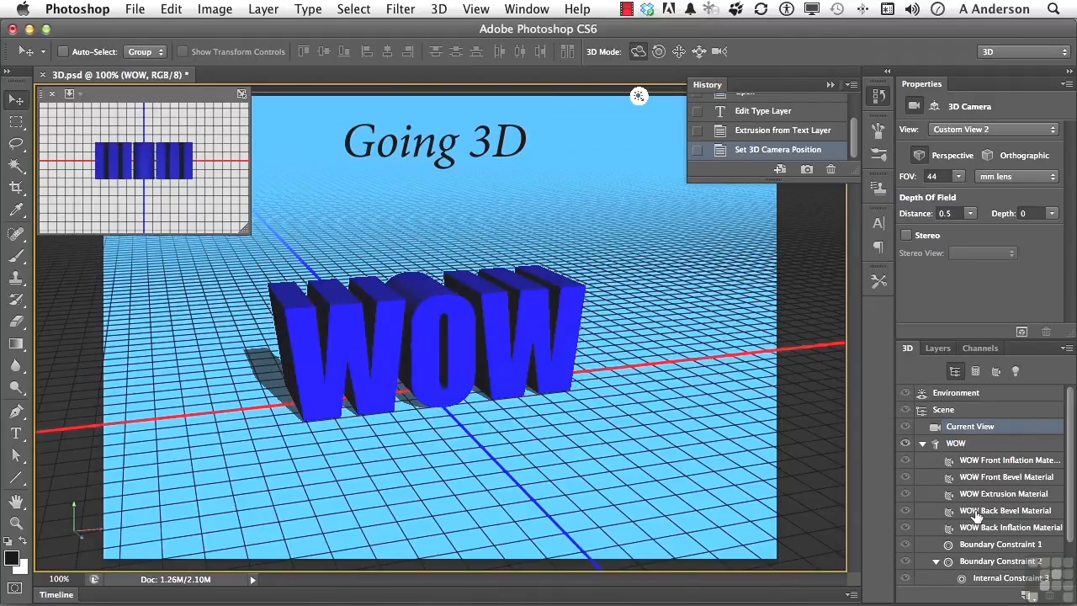
Step: Reposition Infinite Light 1 so it shines from the lower front of the WOW text and casts the shadow behind it
click(922, 444)
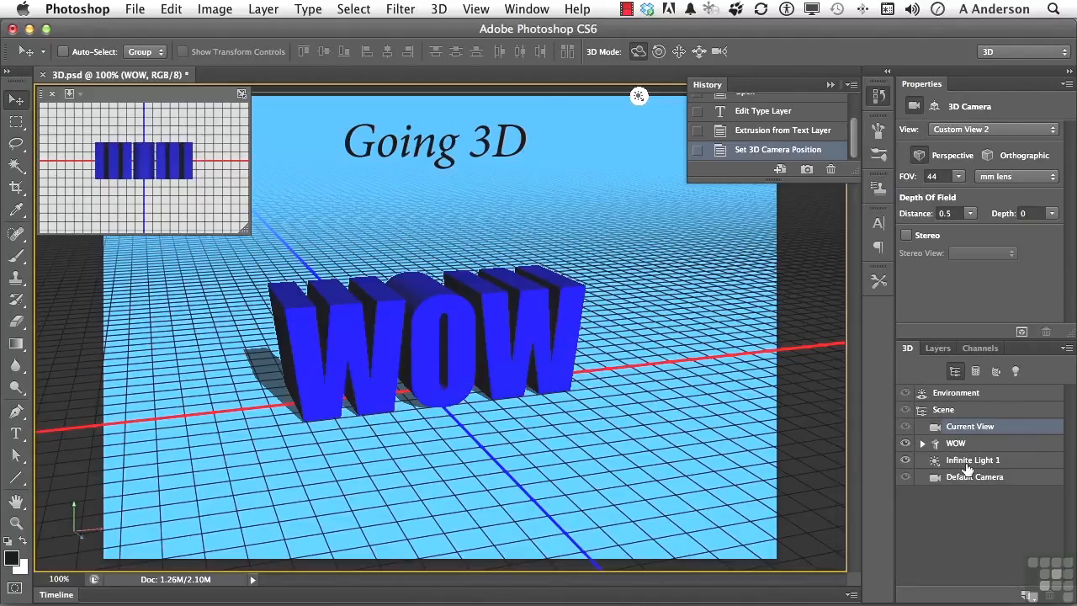
click(968, 463)
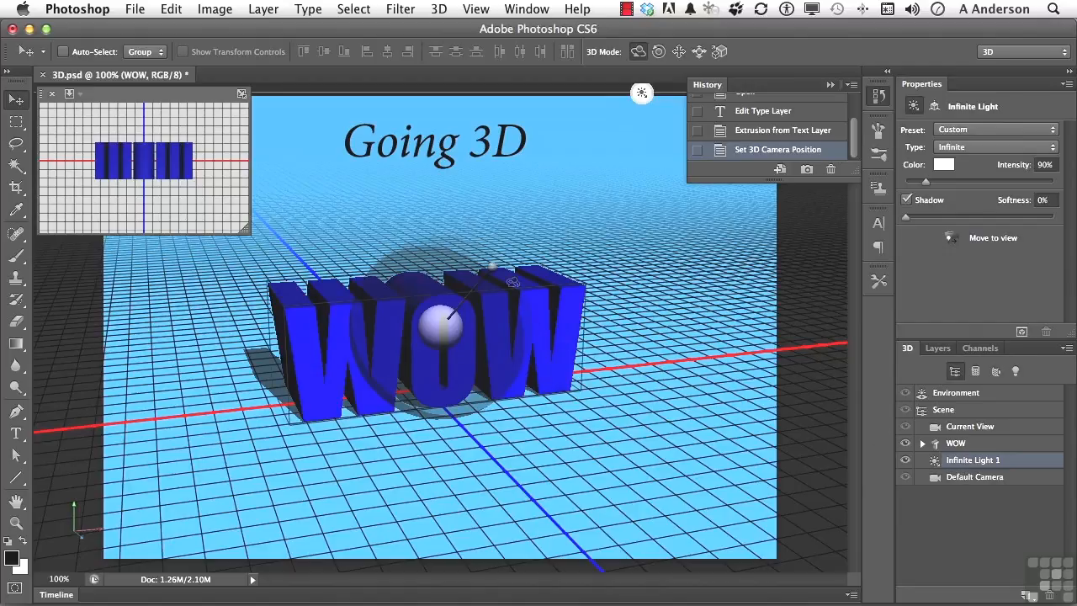
drag(492, 266, 477, 345)
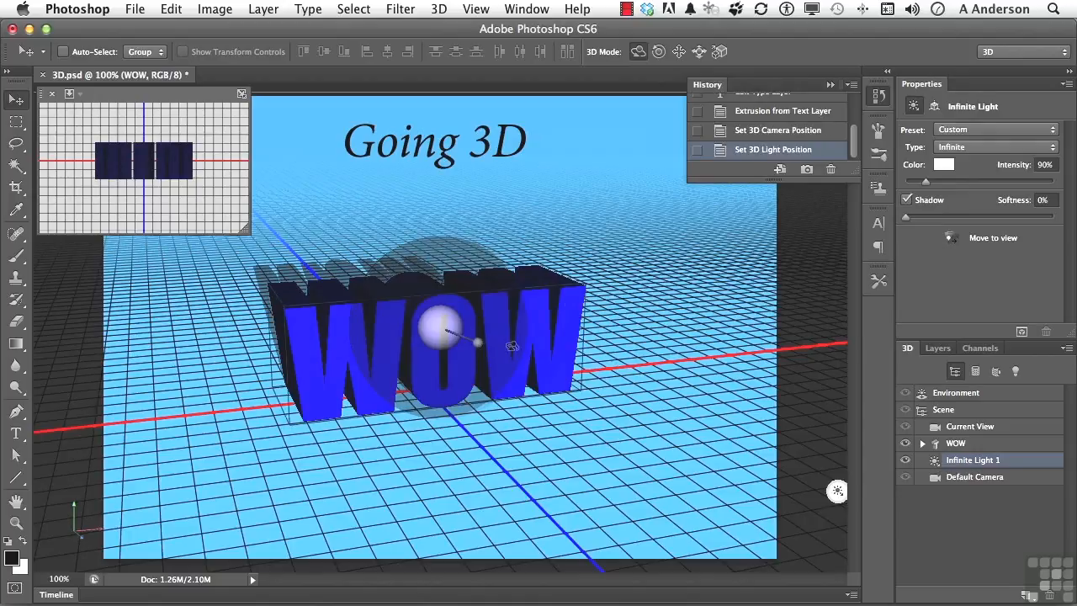
Step: Select the WOW mesh and slide it across the ground plane, to the right and forward of the origin
click(661, 51)
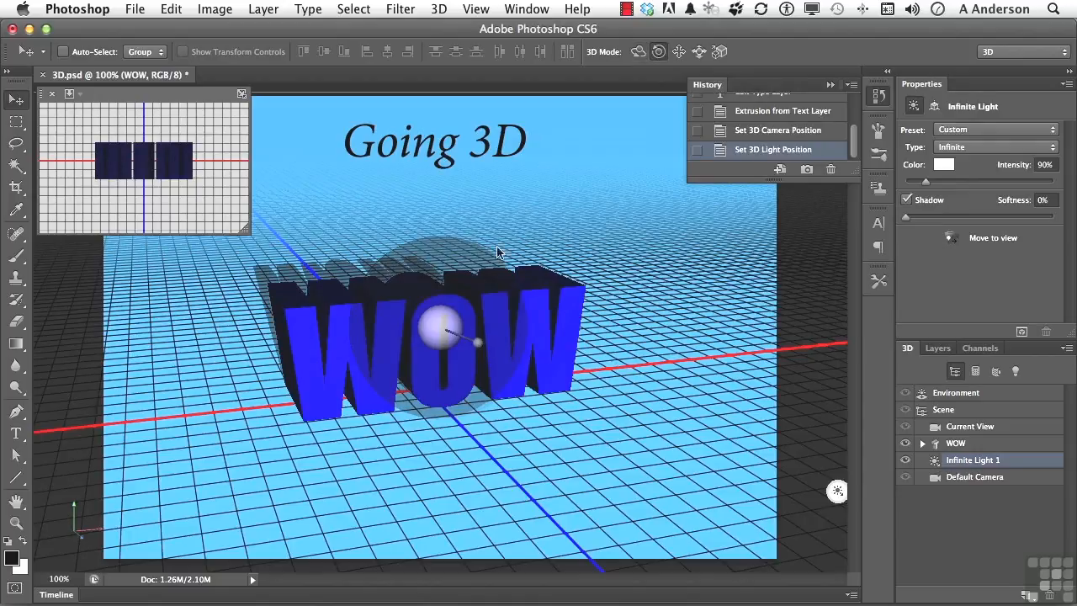
click(501, 314)
drag(455, 334, 457, 292)
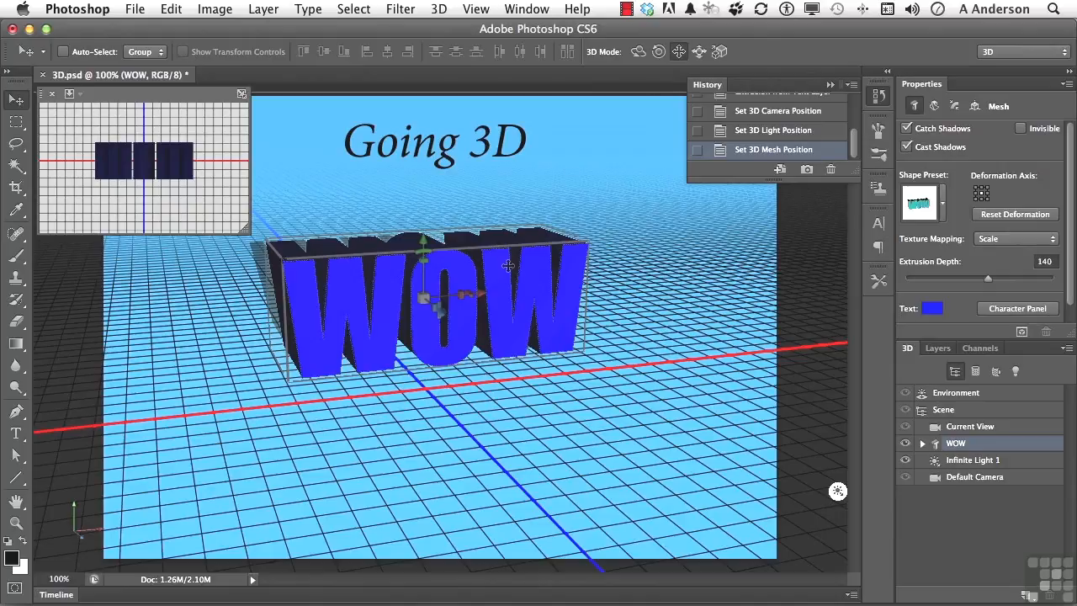
drag(519, 282, 588, 300)
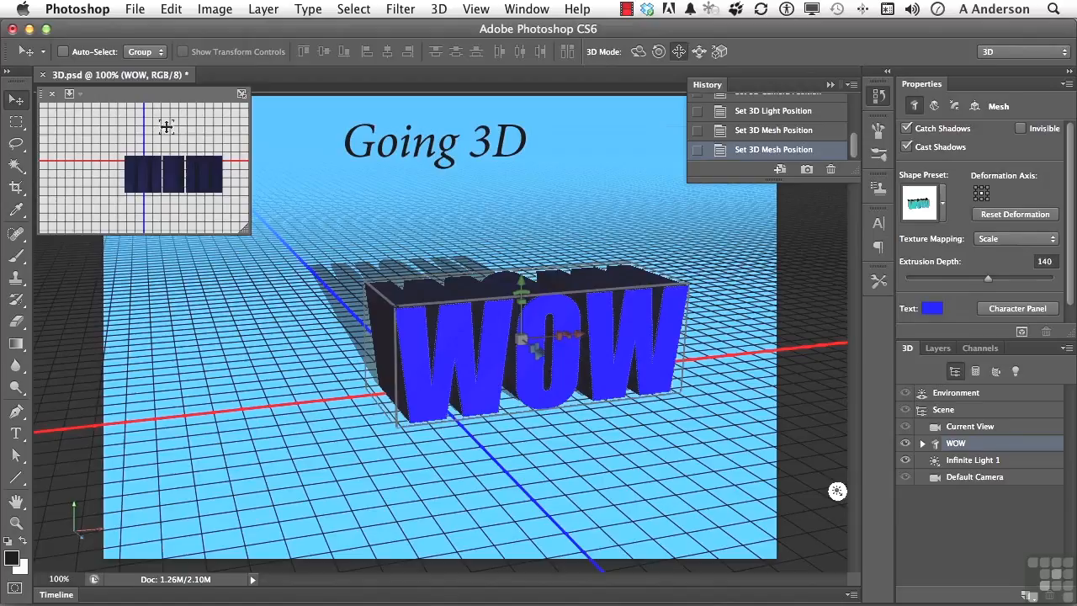
Step: Swap the top view with the main view and back, and toggle the WOW mesh's shadow casting off and on
click(242, 94)
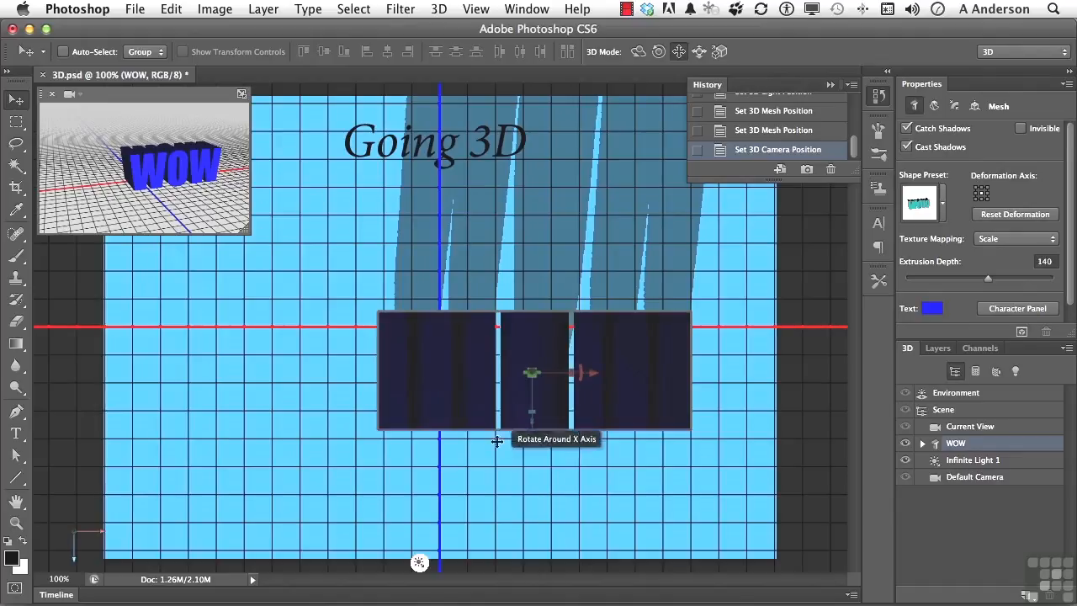
click(241, 94)
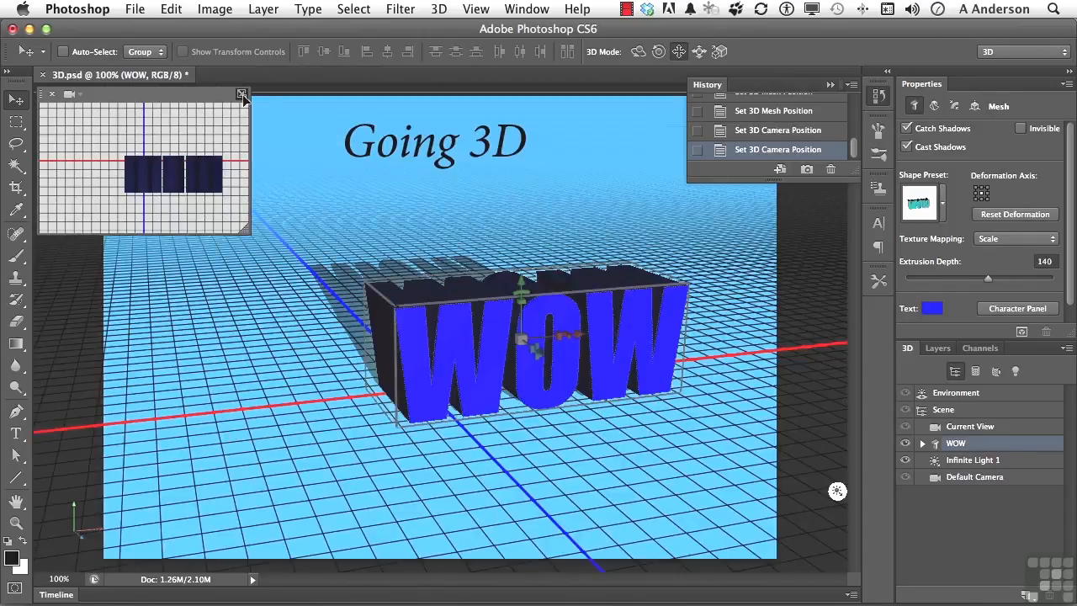
click(907, 147)
click(907, 147)
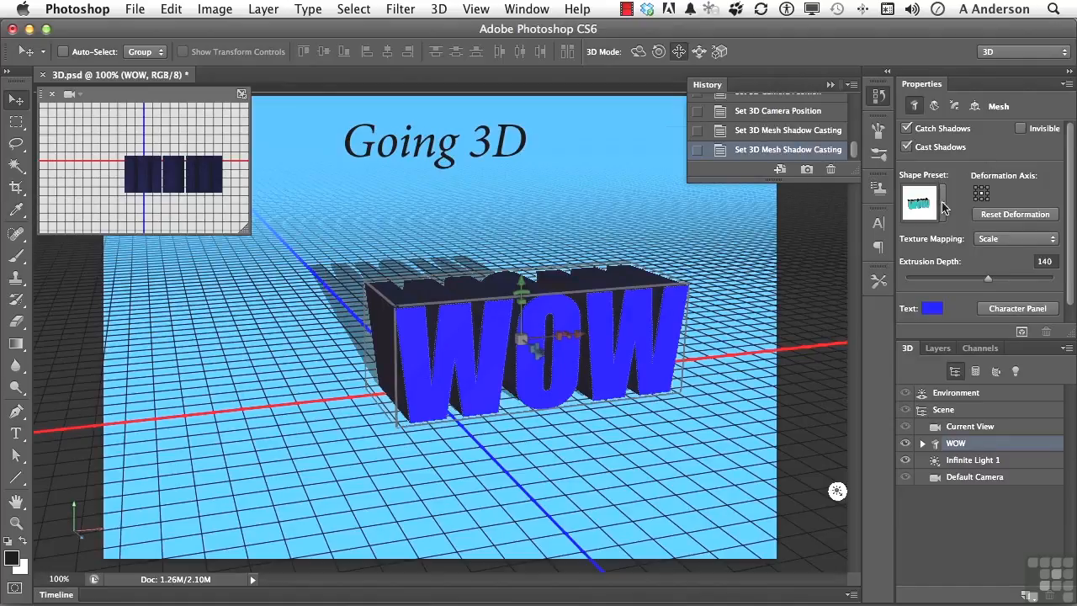
Step: Try several shape presets on the WOW mesh, ending with the one that bends the extrusion sideways into a half circle
click(942, 203)
click(921, 280)
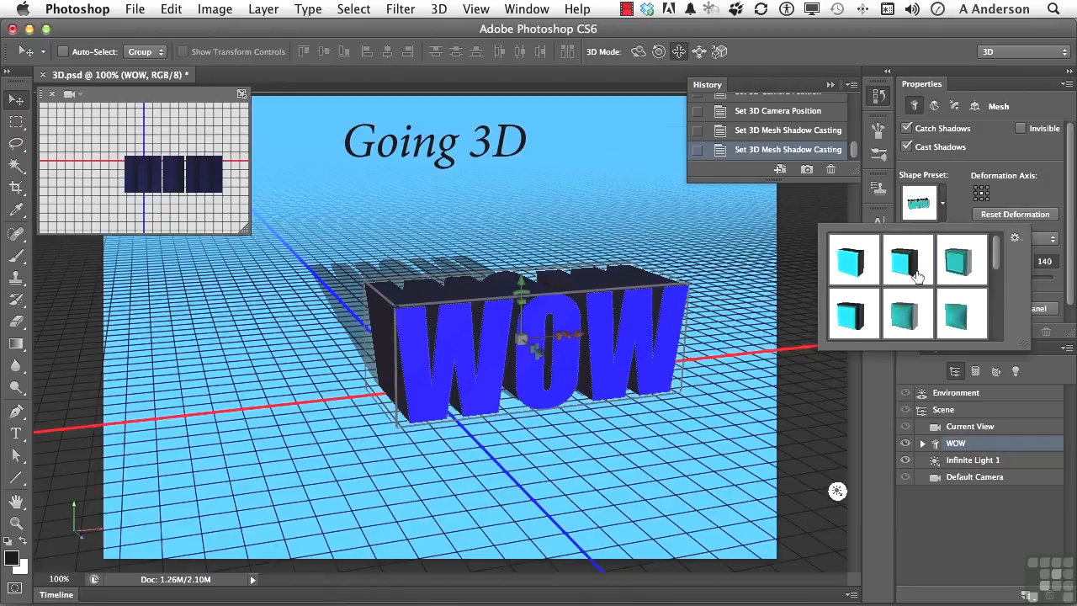
scroll(916, 286, down, 3)
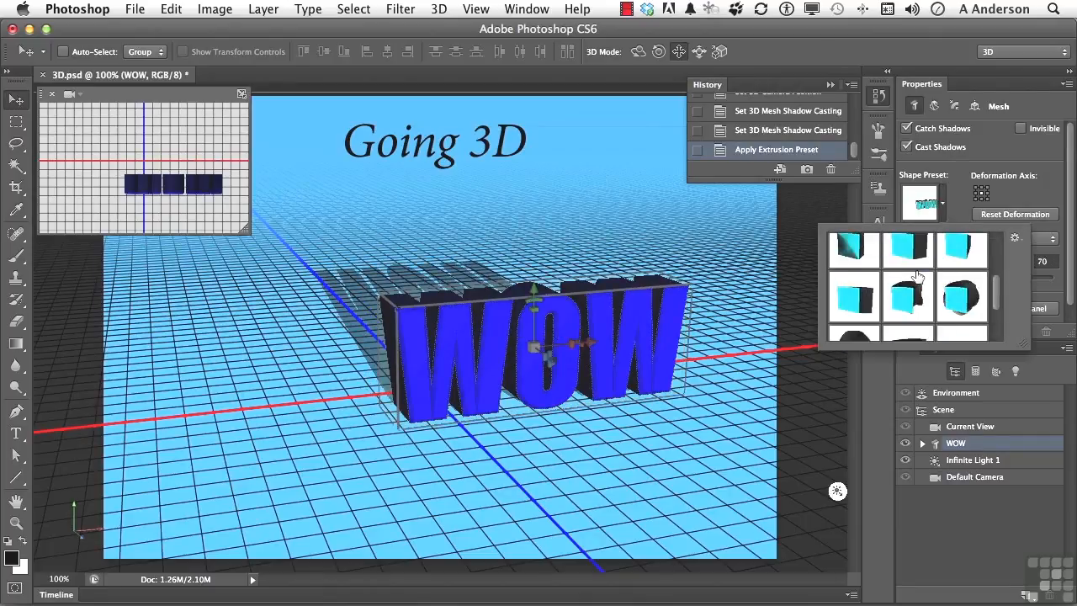
click(916, 290)
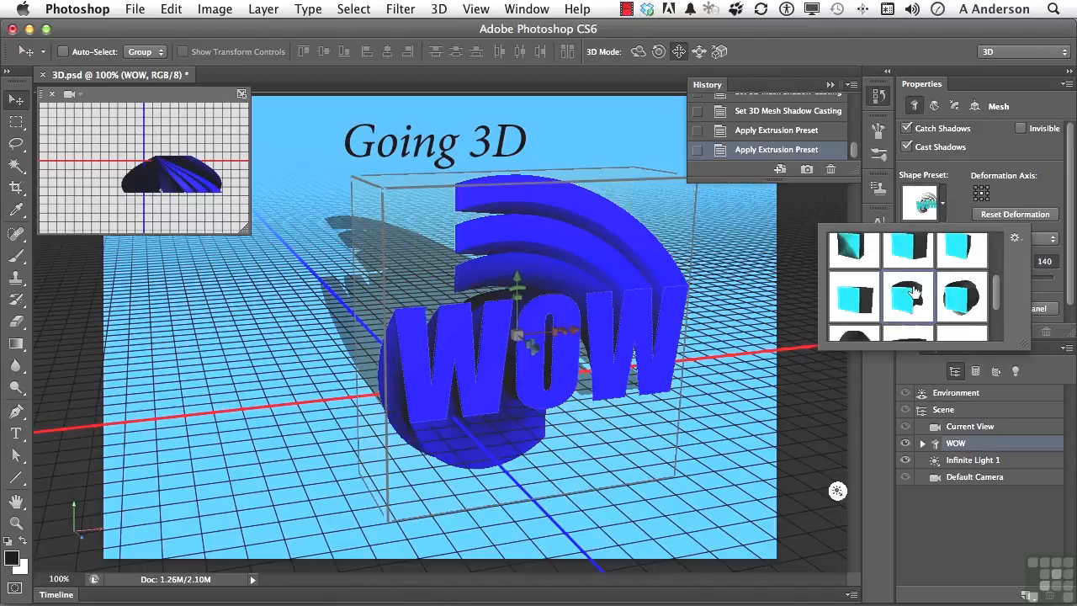
scroll(915, 290, down, 3)
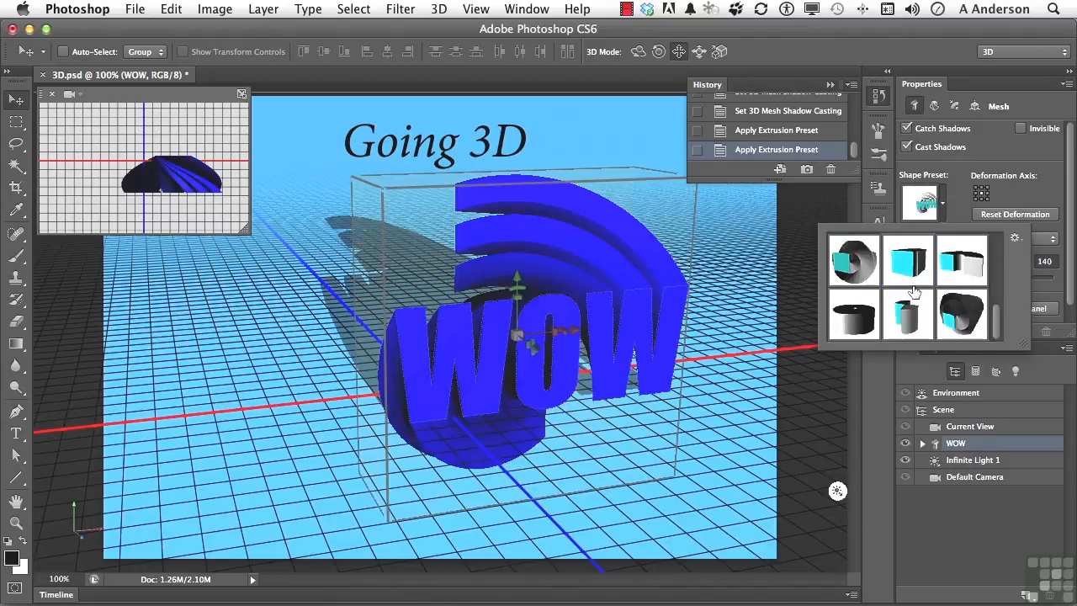
click(955, 269)
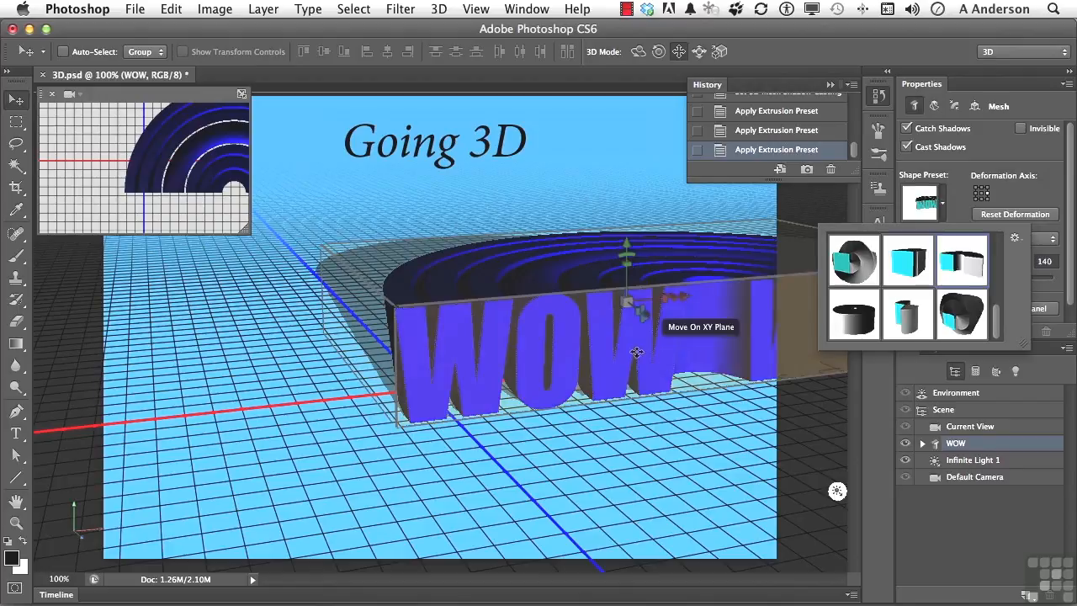
Step: Move the bent WOW mesh leftward to center it on the canvas and set its extrusion depth to 85
drag(630, 308, 399, 341)
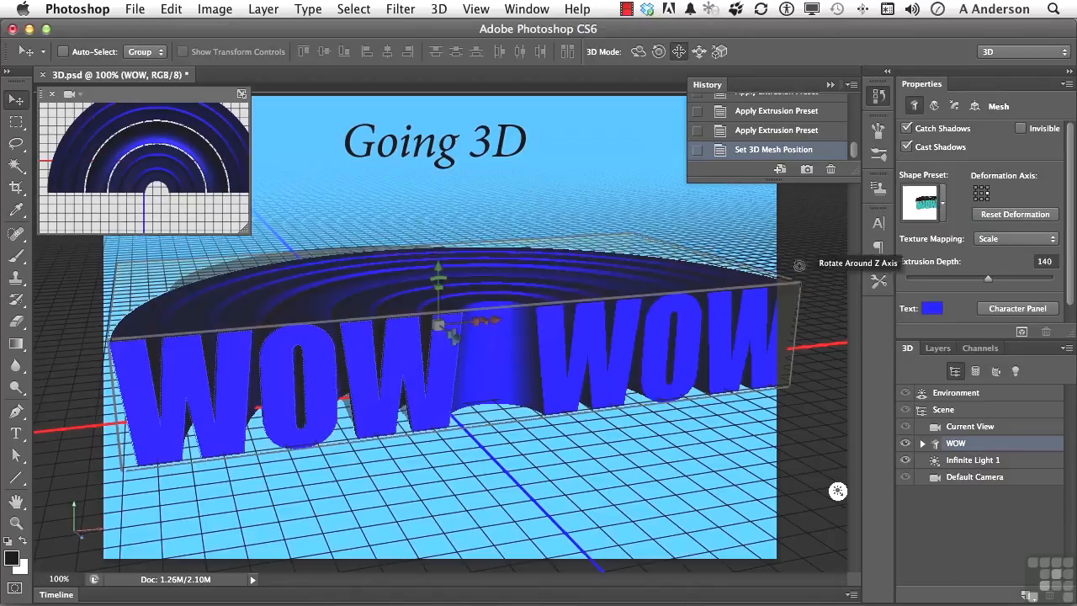
drag(989, 278, 984, 278)
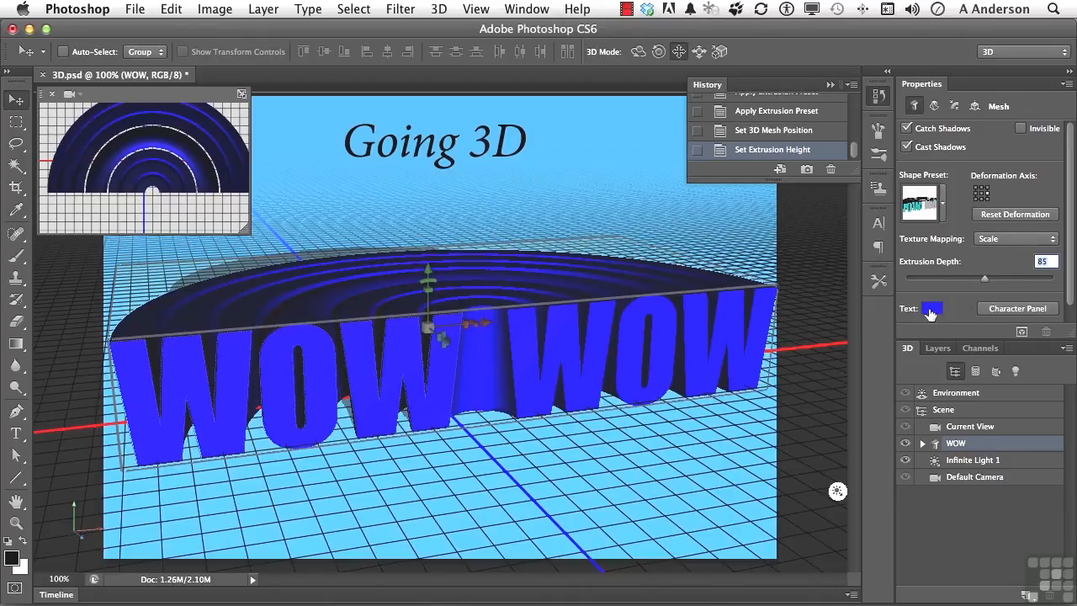
Step: Change the 3D text color to bright red and briefly view the text's character settings
click(931, 309)
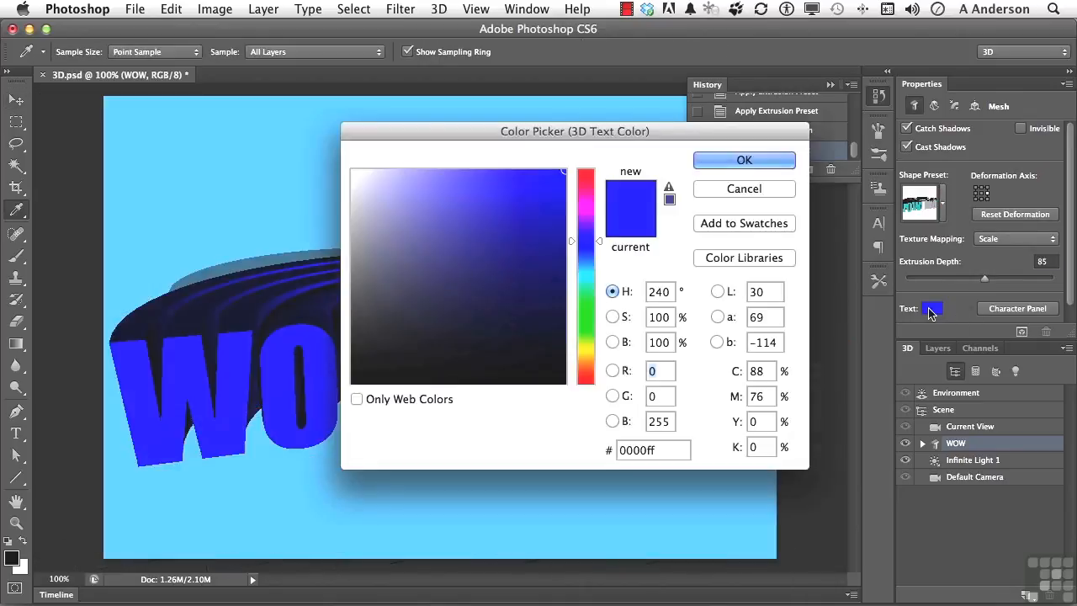
click(586, 173)
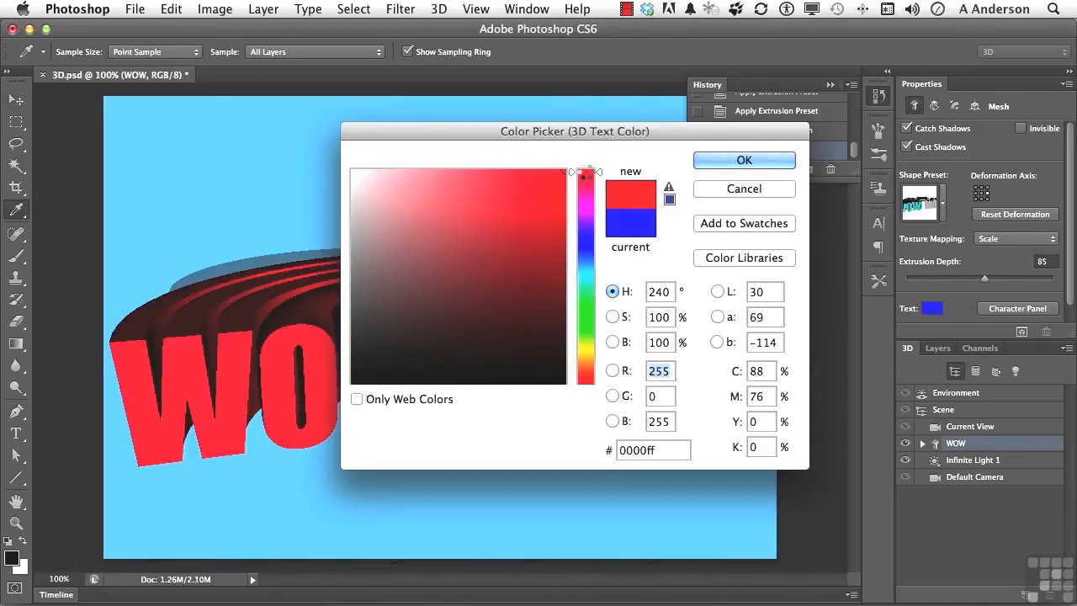
click(716, 160)
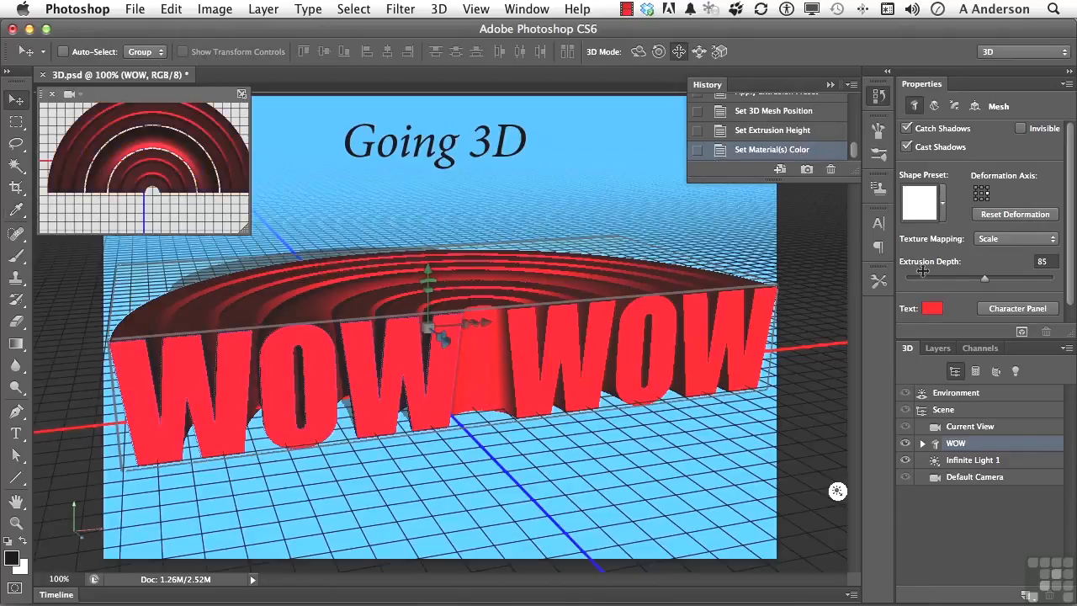
click(990, 309)
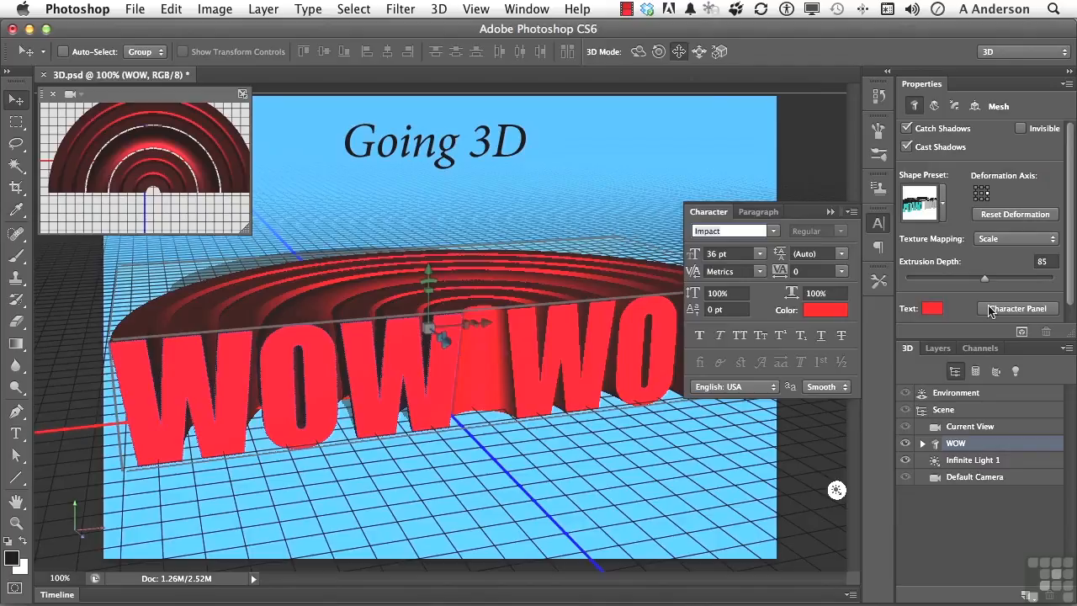
click(828, 215)
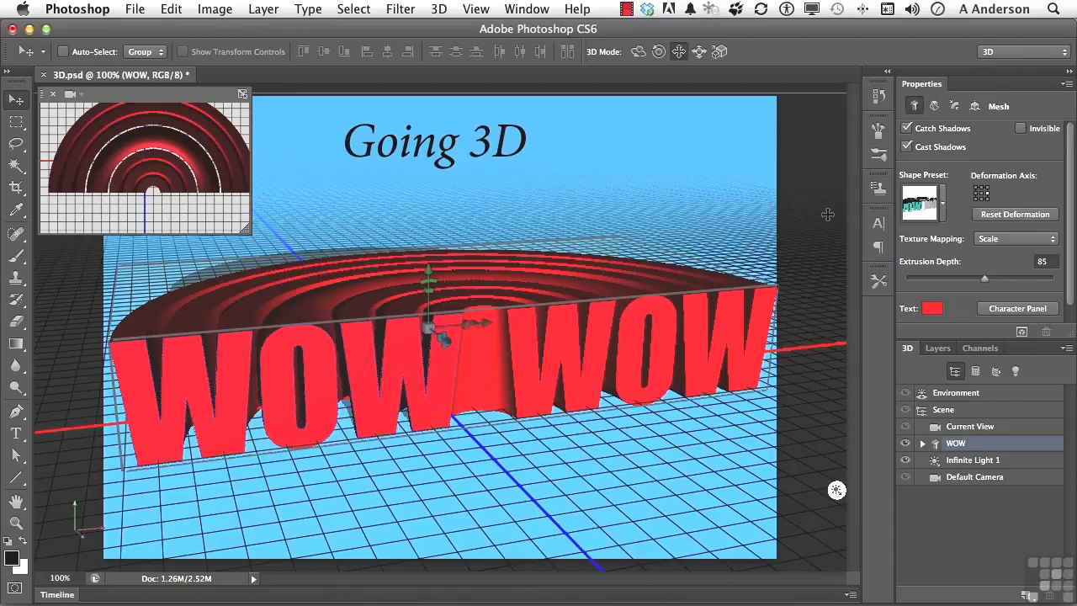
Step: Rasterize the WOW 3D layer
click(936, 348)
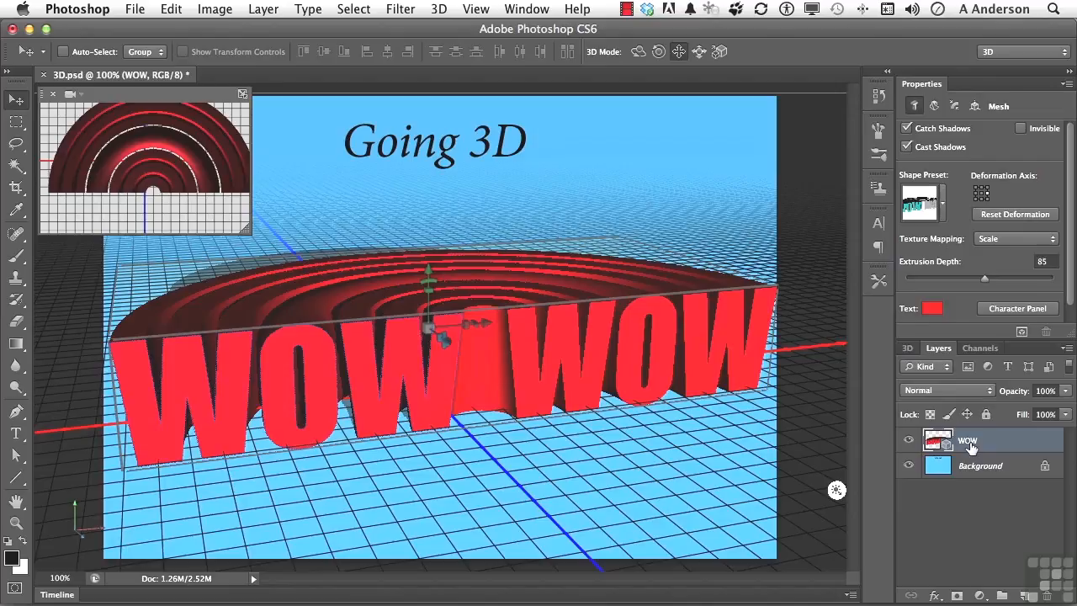
click(254, 9)
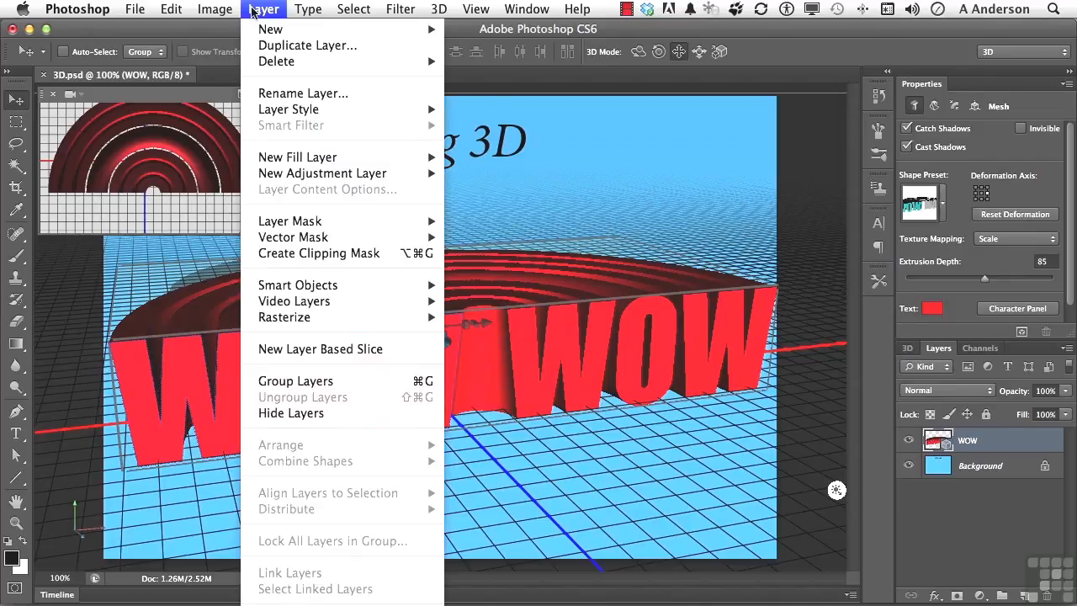
mouse_move(306, 326)
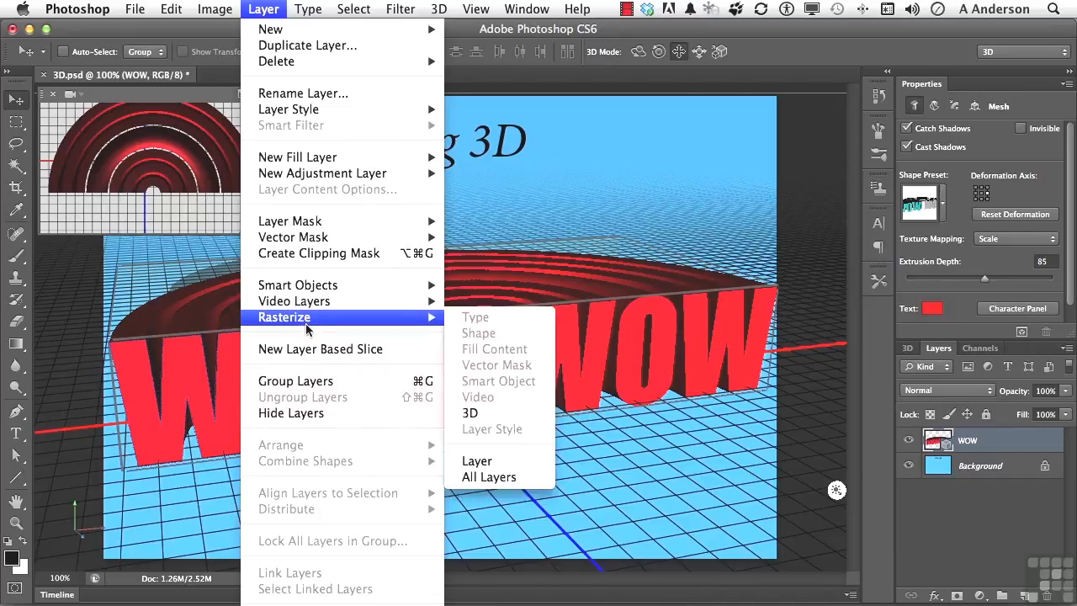
click(476, 461)
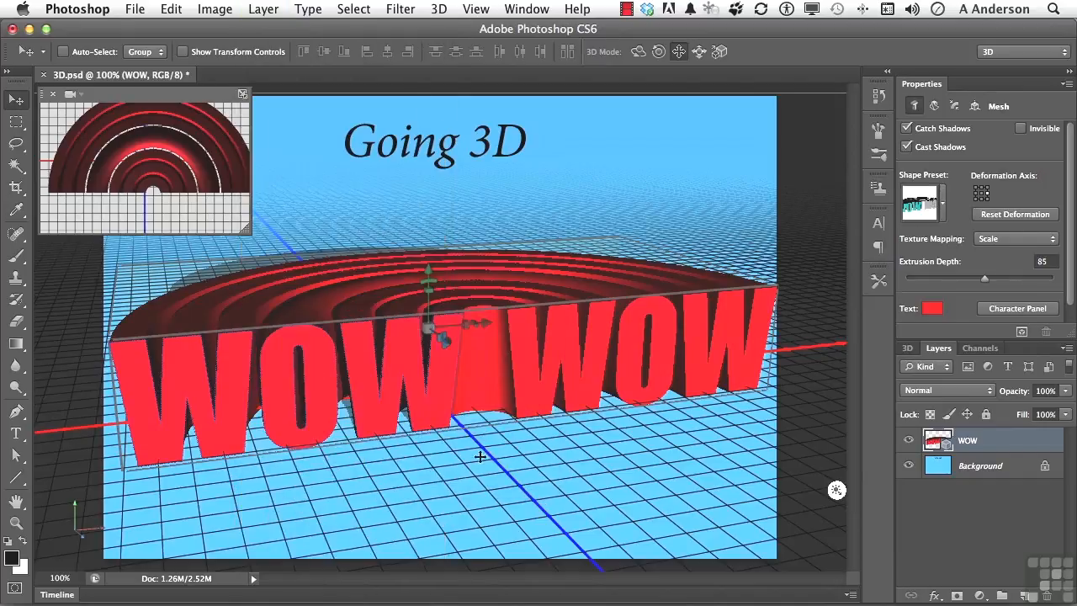